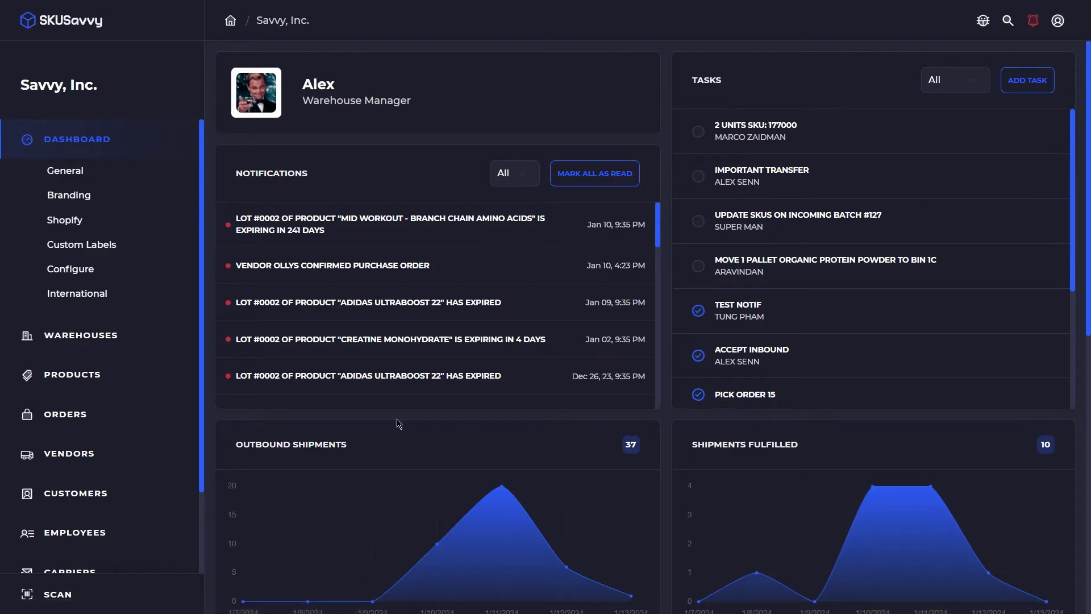
Review the Shopify connection settings, then the list of saved packaging types
{"action": "left_click", "coordinate": [93, 224]}
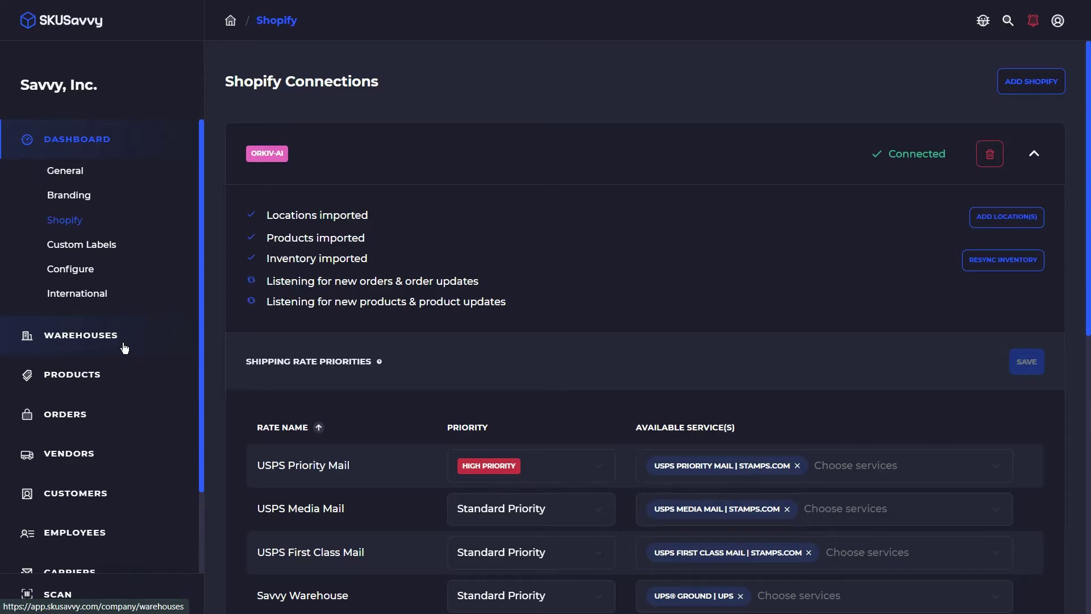
{"action": "scroll", "coordinate": [121, 484], "scroll_direction": "down", "scroll_amount": 4}
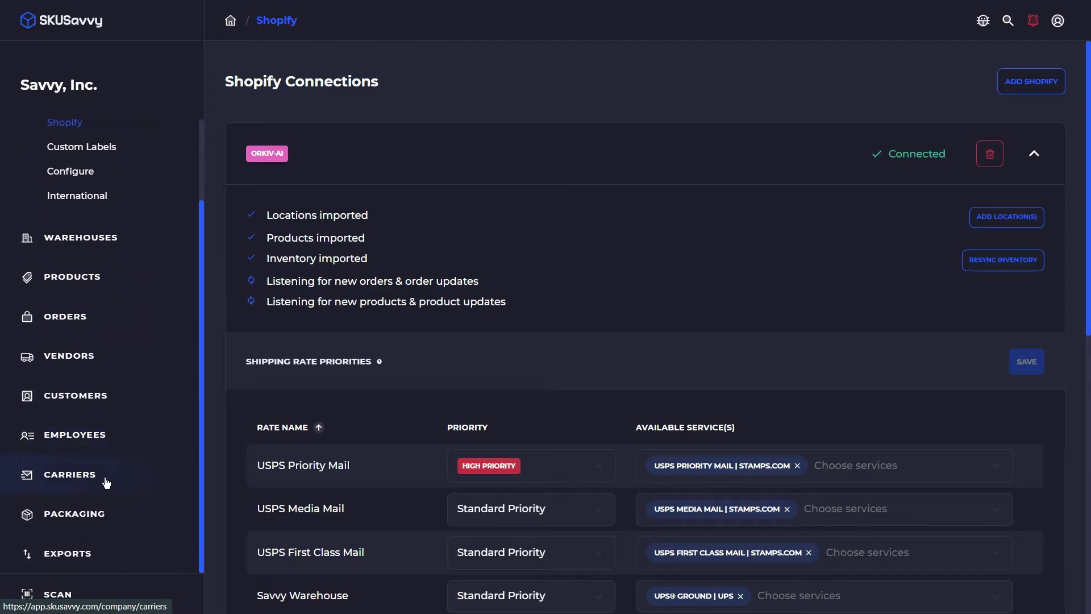
{"action": "left_click", "coordinate": [106, 516]}
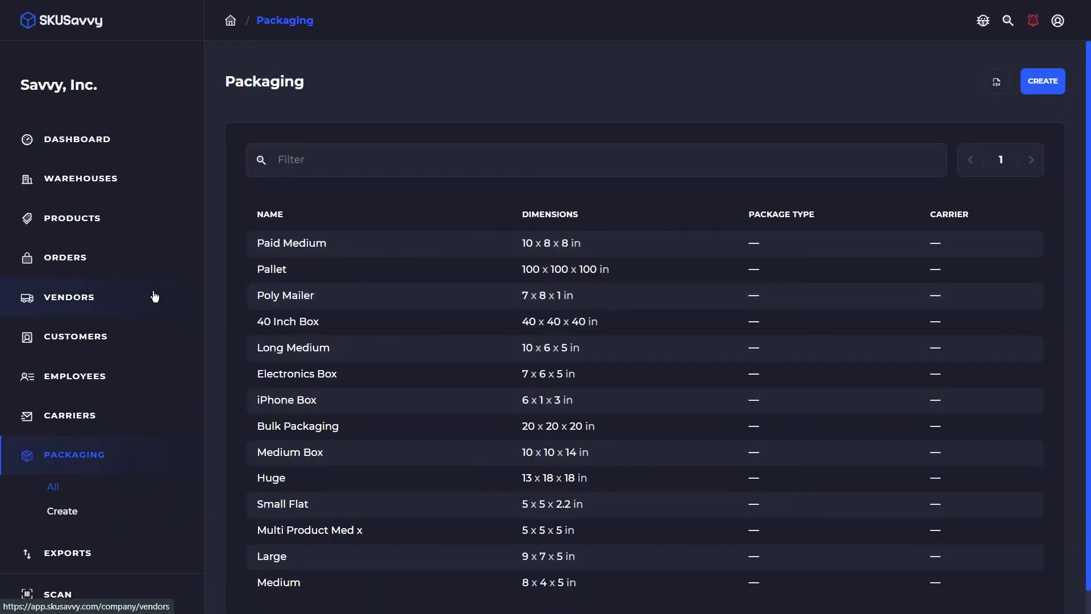
Open order #1314 from the outbound orders list and look over its details
{"action": "left_click", "coordinate": [108, 264]}
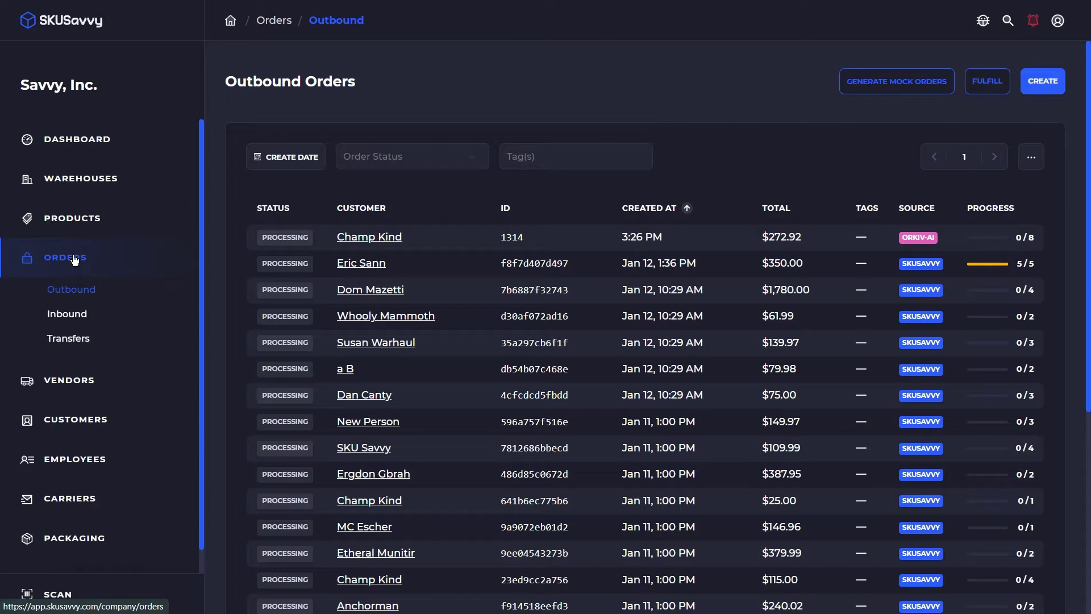
{"action": "left_click", "coordinate": [471, 244]}
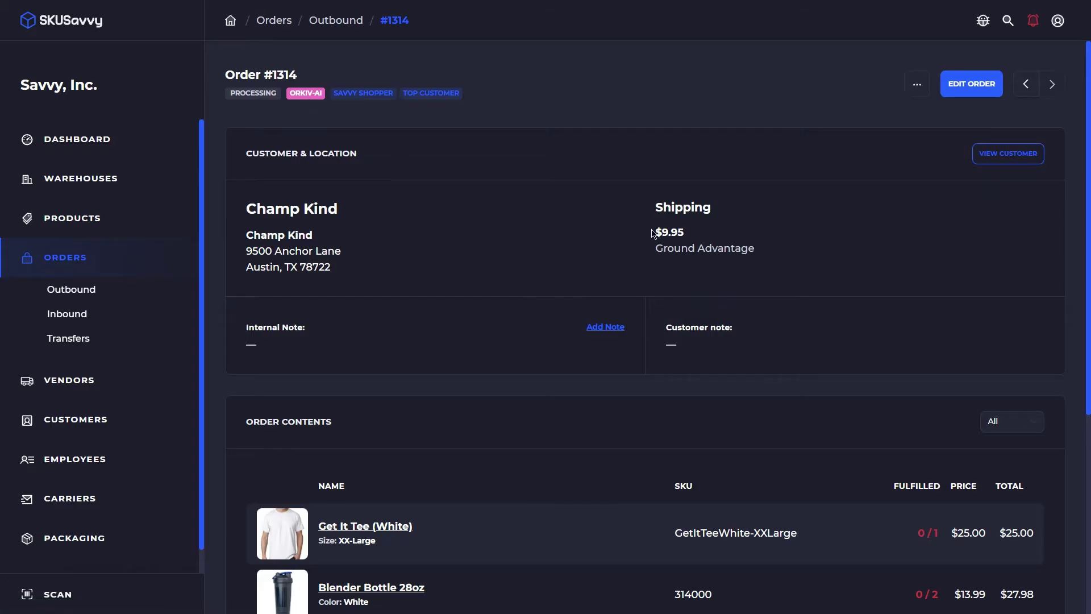
{"action": "scroll", "coordinate": [652, 233], "scroll_direction": "down", "scroll_amount": 5}
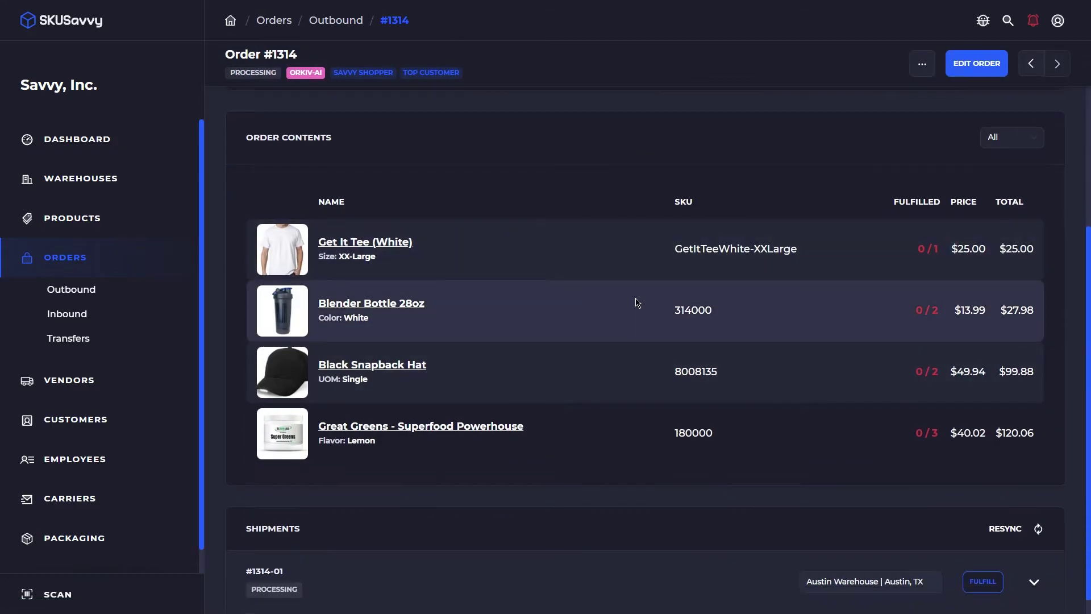
{"action": "scroll", "coordinate": [787, 431], "scroll_direction": "down", "scroll_amount": 1}
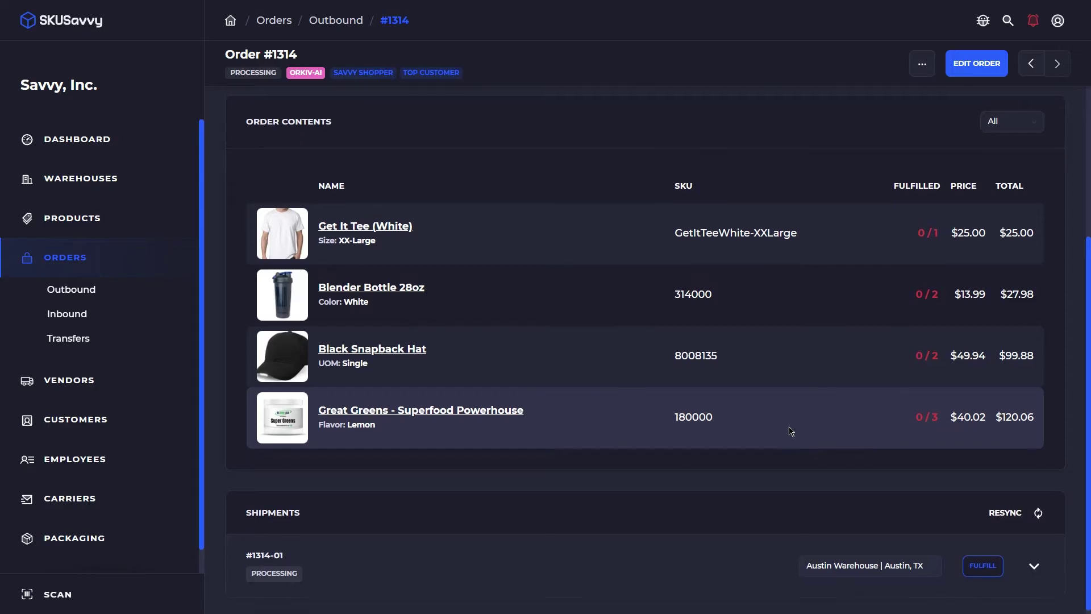
Keep Austin Warehouse as the shipping warehouse and fulfill the shipment without a batch
{"action": "left_click", "coordinate": [874, 568]}
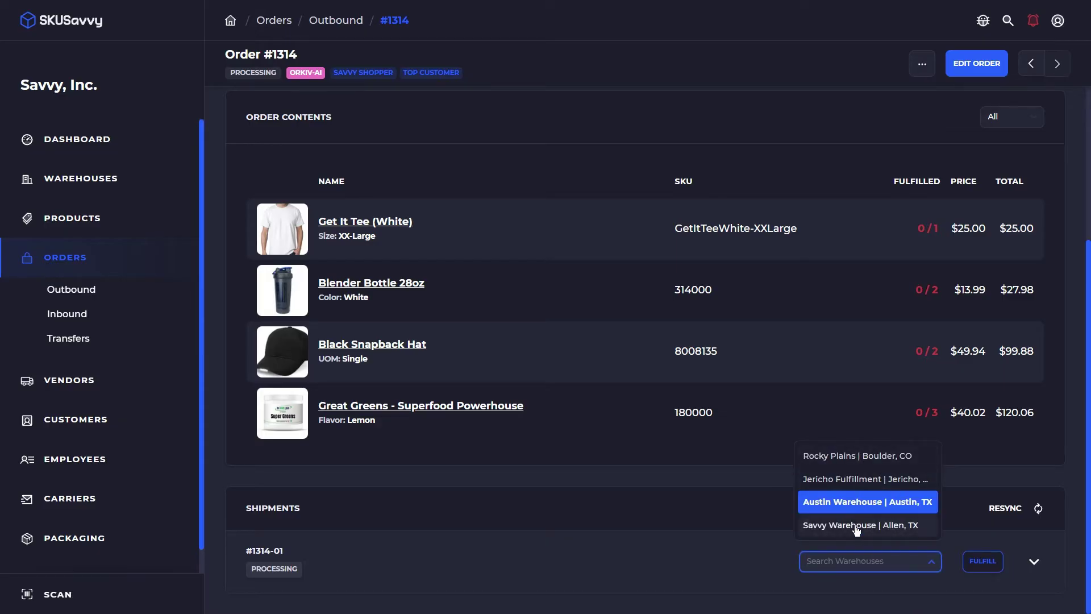
{"action": "left_click", "coordinate": [839, 506]}
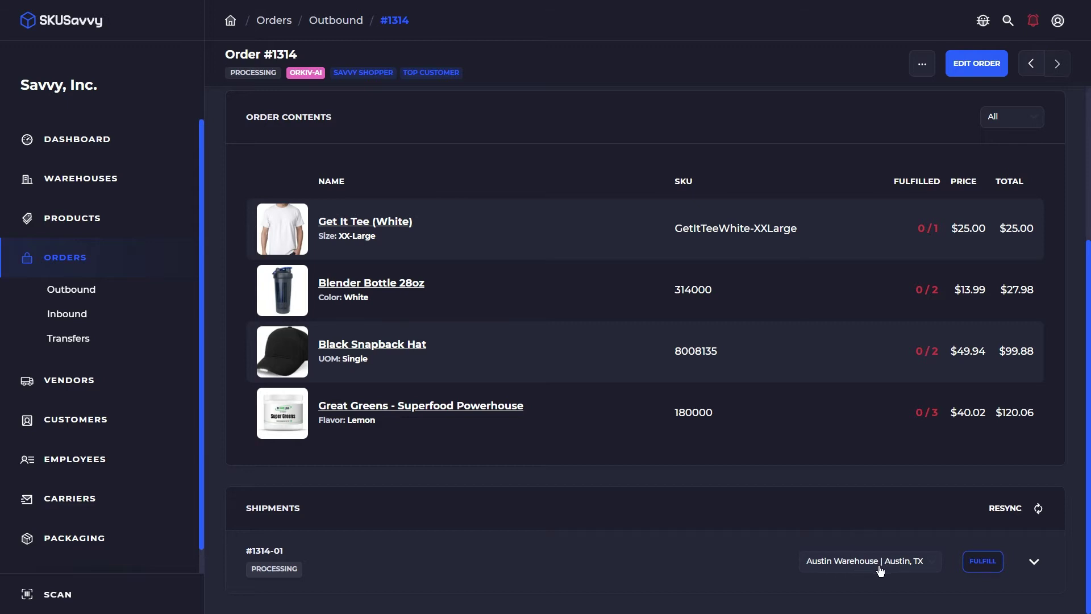
{"action": "left_click", "coordinate": [990, 565]}
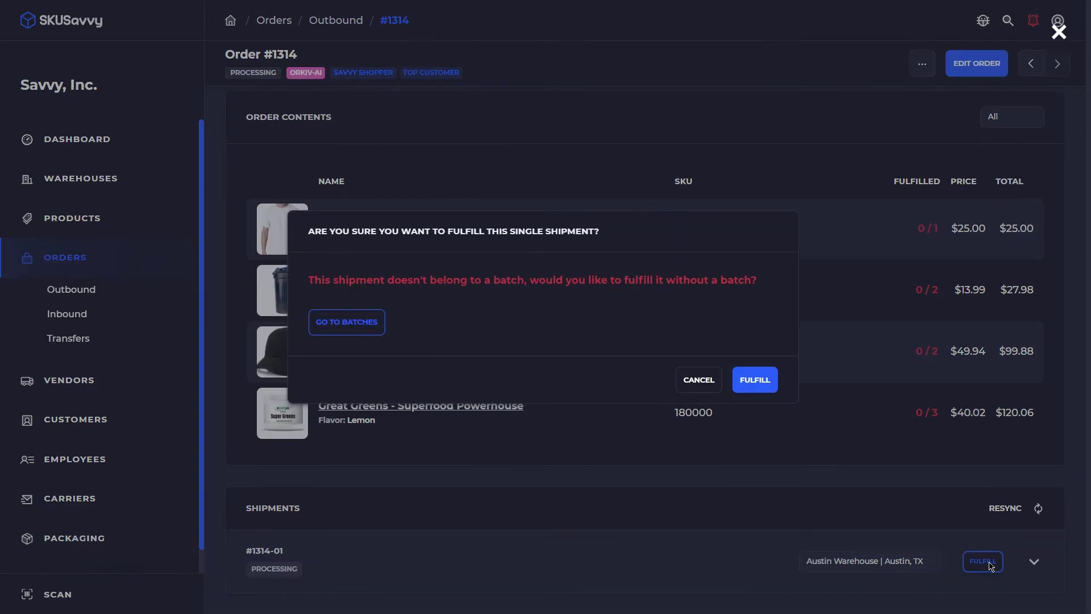
{"action": "left_click", "coordinate": [760, 381]}
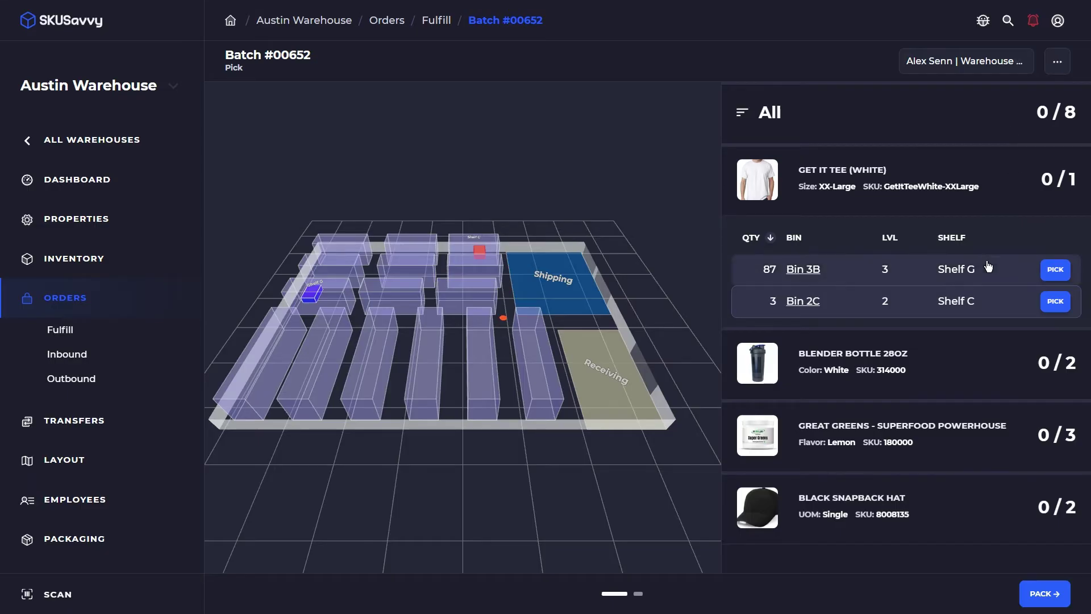
Check the Get It Tee's bin locations on the warehouse map and pick it from Bin 2C
{"action": "left_click", "coordinate": [1022, 125]}
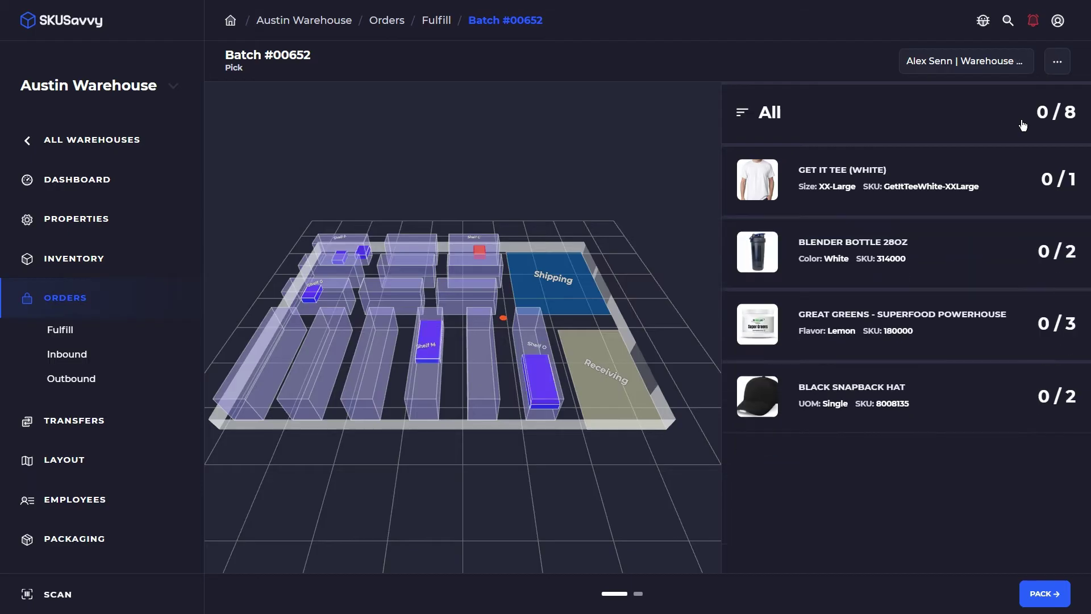
{"action": "left_click_drag", "start_coordinate": [626, 325], "coordinate": [317, 345]}
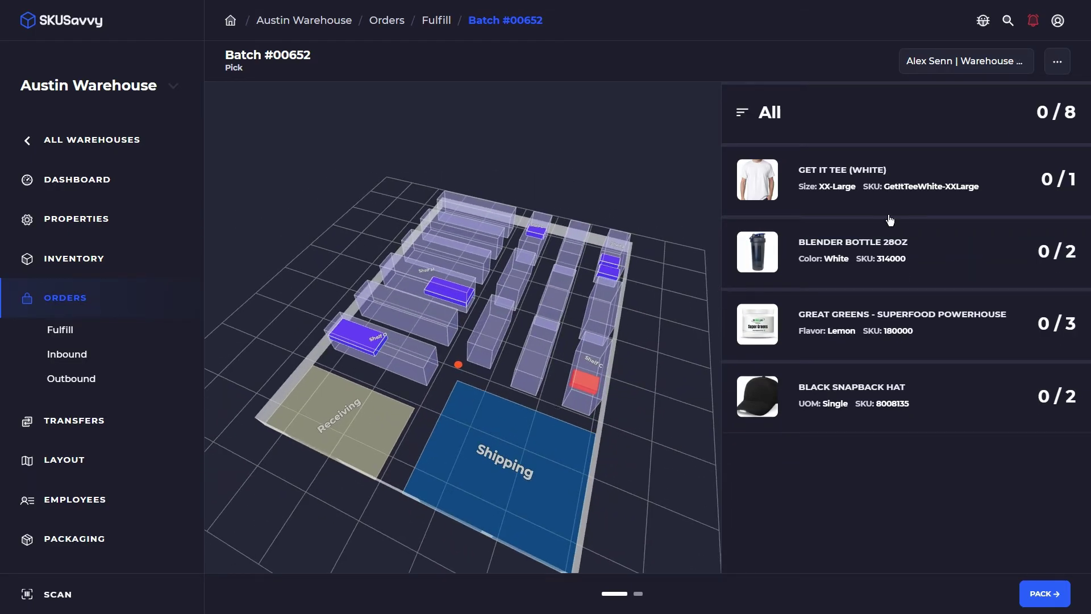
{"action": "left_click", "coordinate": [970, 191]}
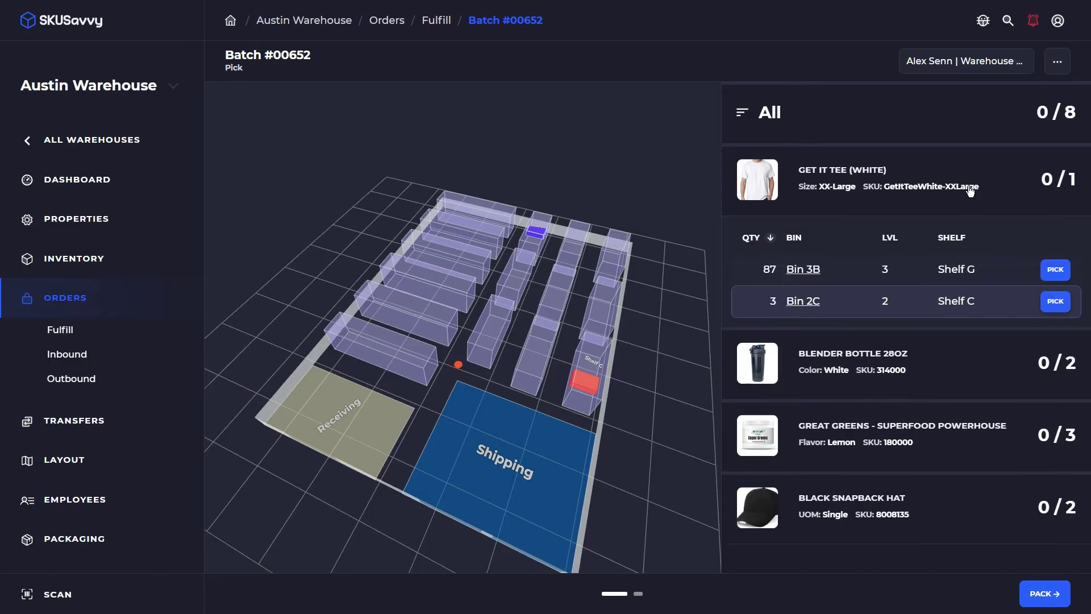
{"action": "left_click", "coordinate": [1057, 304]}
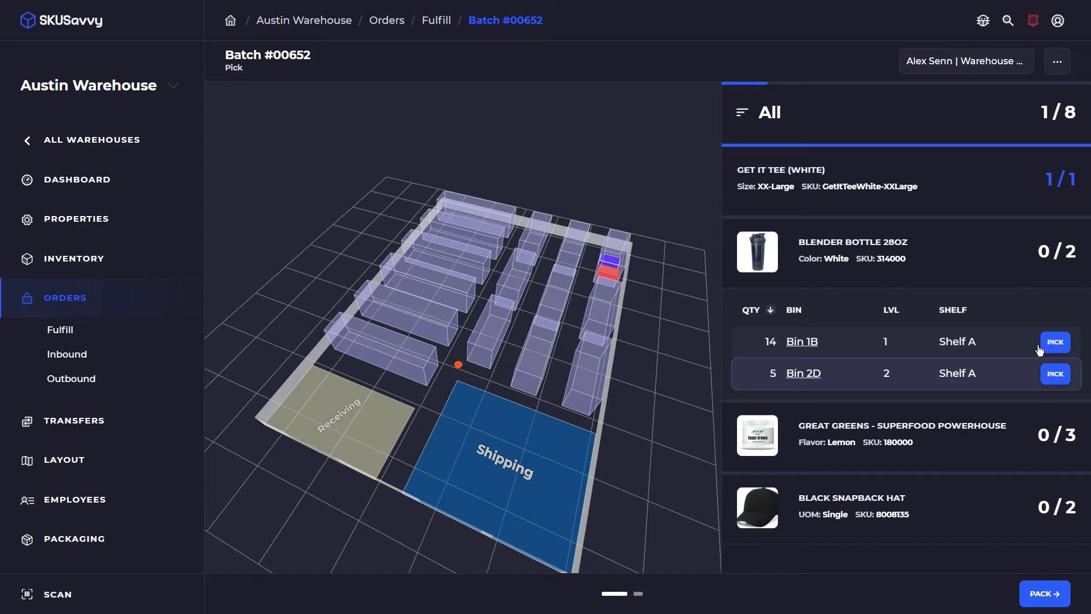
Pick 2 Blender Bottles from Bin 1B, 3 Great Greens from Bin 2A, and 2 Black Snapback Hats from Bin 3B
{"action": "left_click", "coordinate": [1056, 342]}
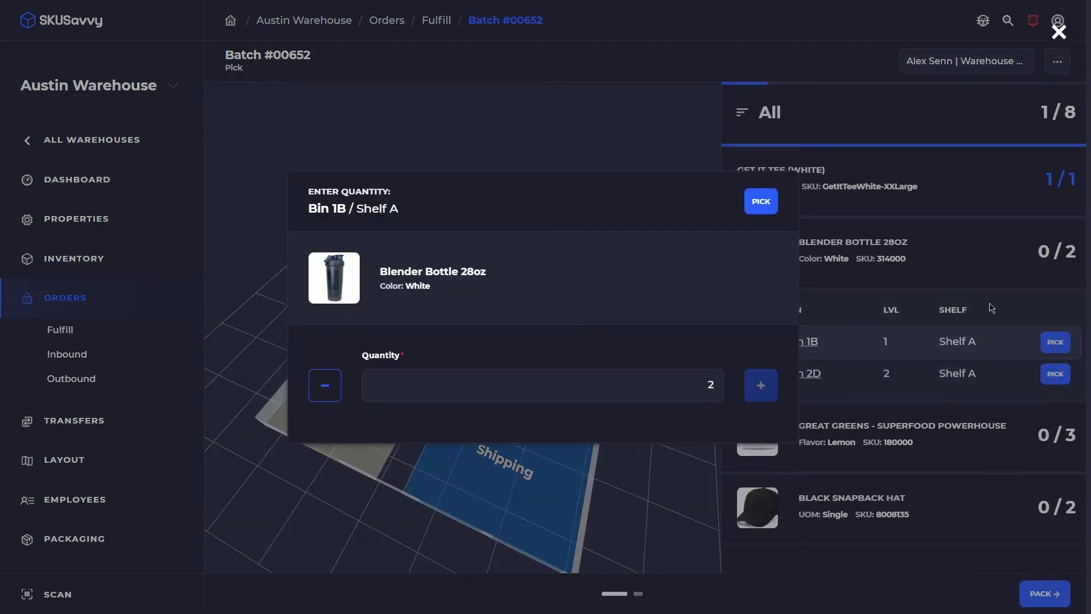
{"action": "left_click", "coordinate": [759, 200]}
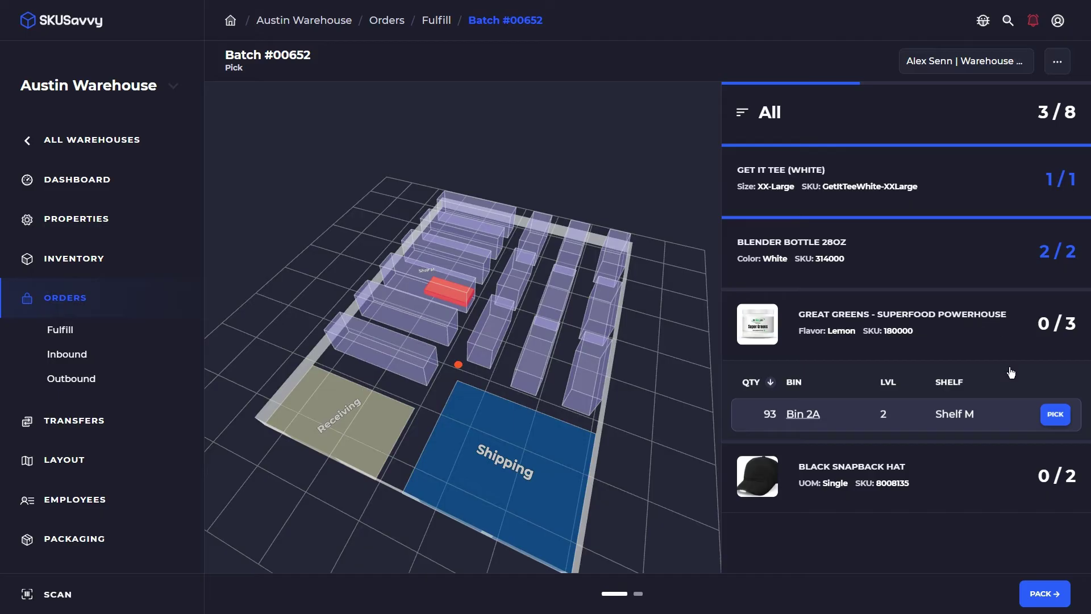
{"action": "left_click", "coordinate": [1055, 416]}
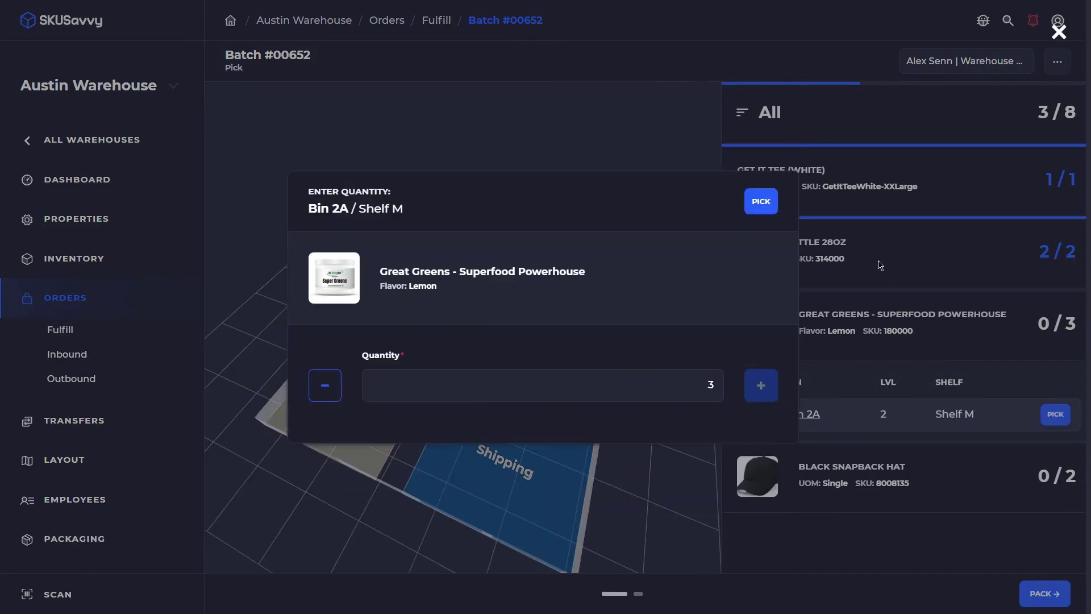
{"action": "left_click", "coordinate": [762, 201]}
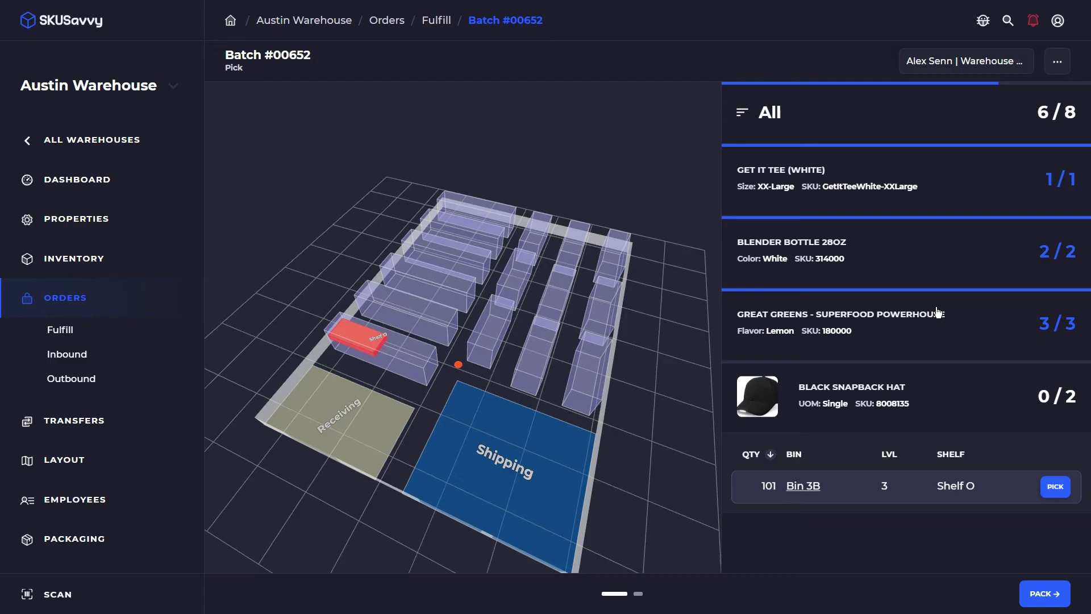
{"action": "left_click", "coordinate": [1055, 488]}
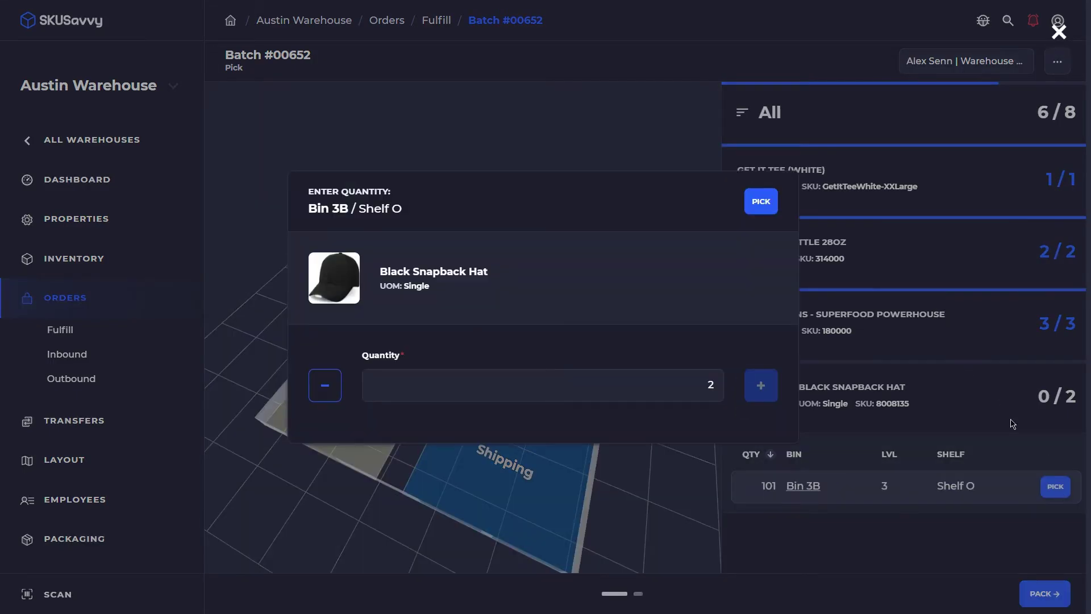
{"action": "left_click", "coordinate": [762, 201]}
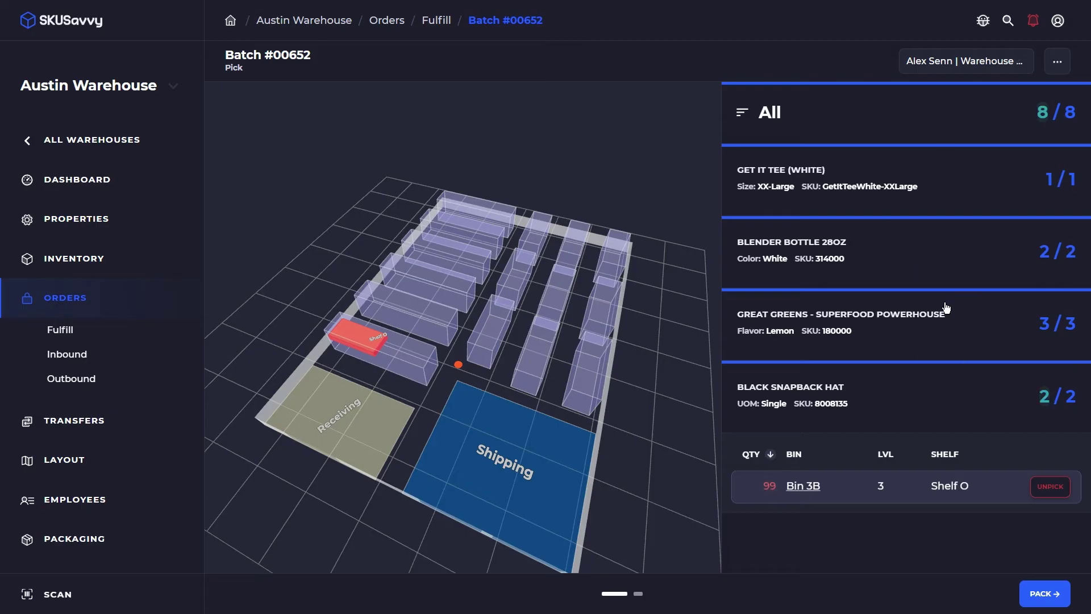
Move to packing and review the customer's shipping address without changing it
{"action": "left_click", "coordinate": [1038, 599]}
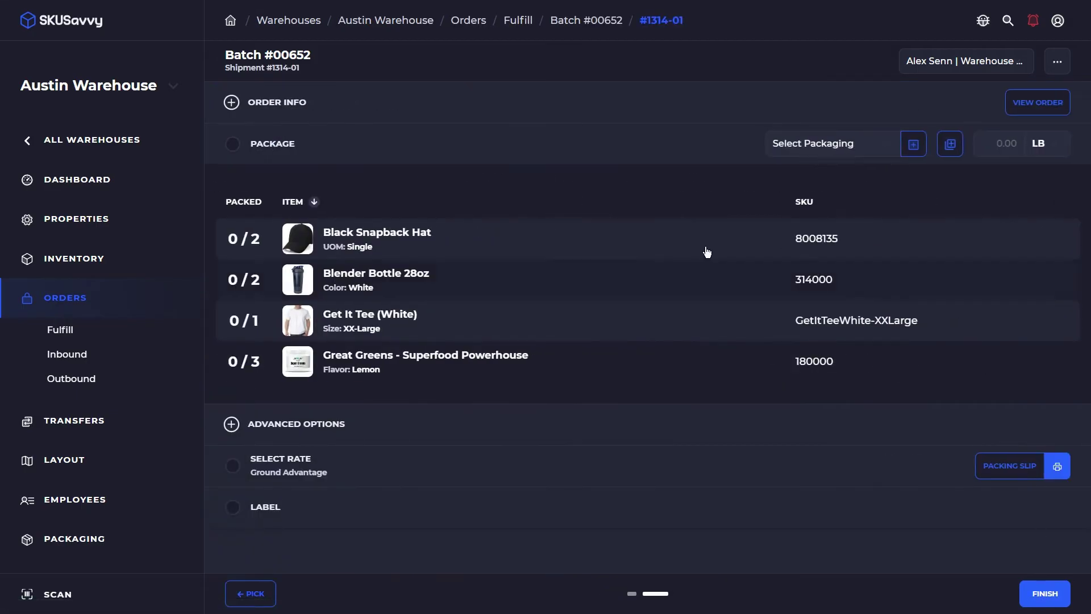
{"action": "left_click", "coordinate": [305, 100]}
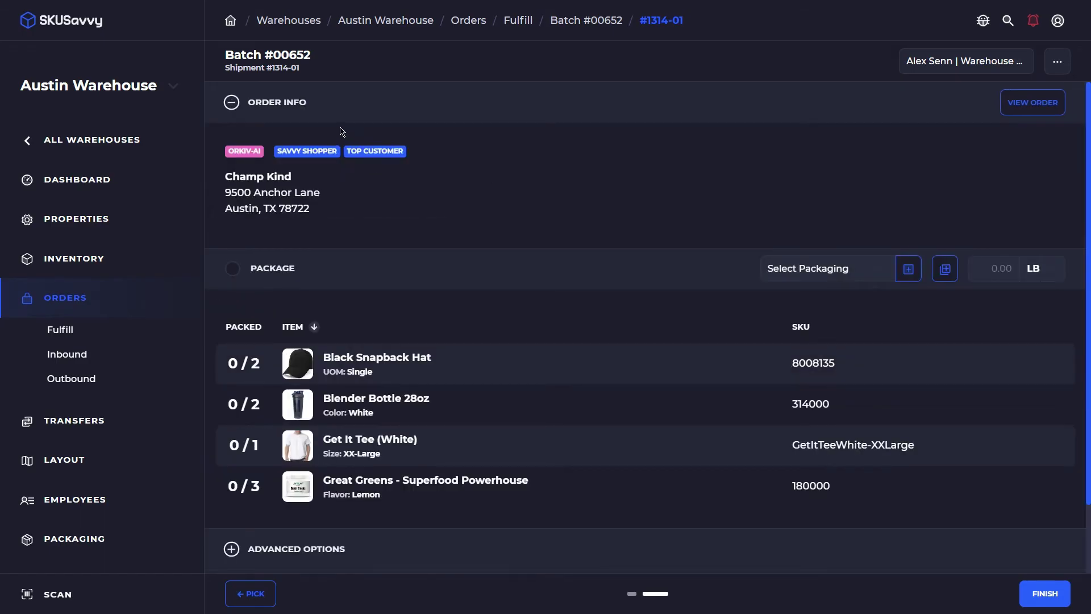
{"action": "left_click", "coordinate": [261, 197]}
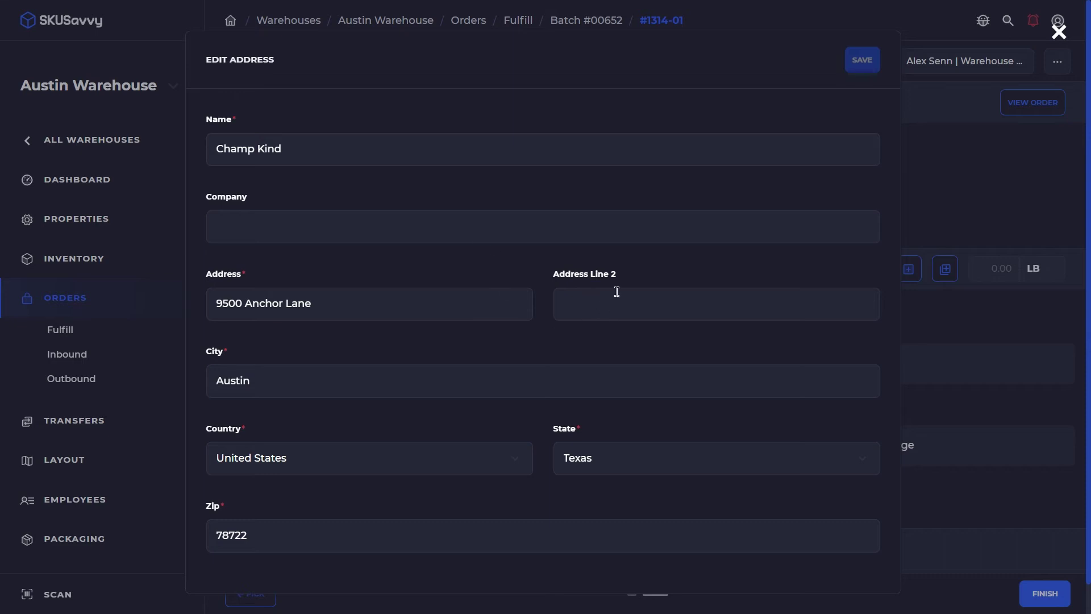
{"action": "left_click", "coordinate": [928, 187]}
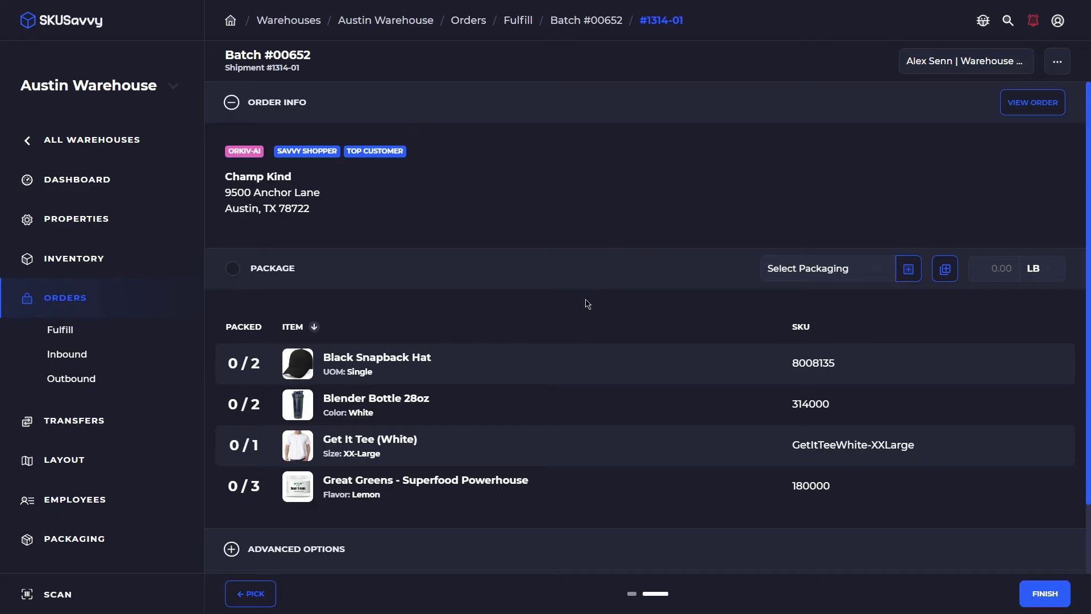
Pack the 2 Black Snapback Hats, 2 Blender Bottle 28oz and the White Get It Tee
{"action": "left_click", "coordinate": [460, 367]}
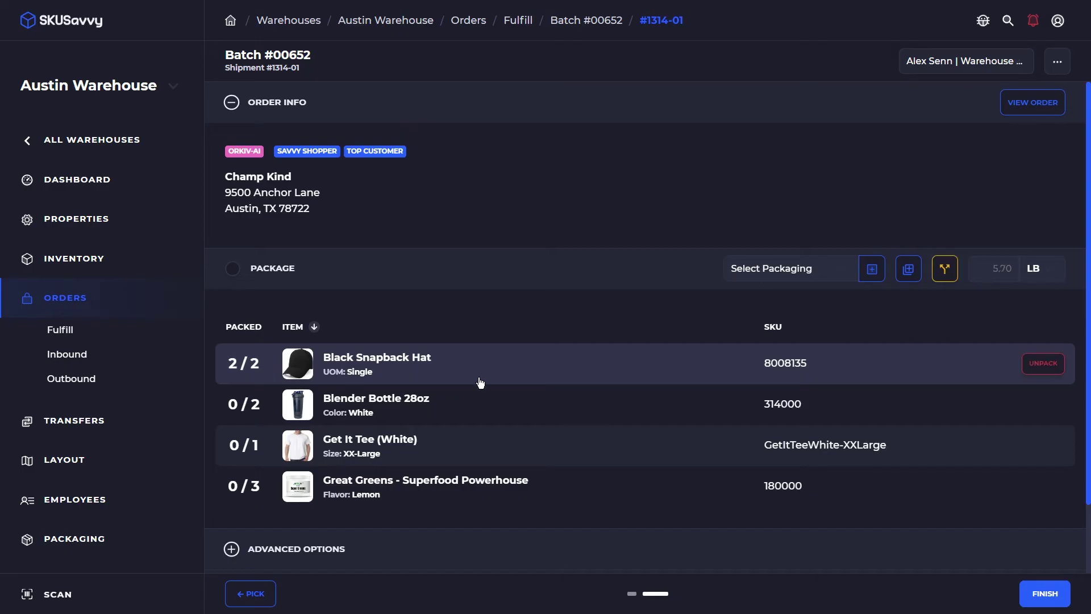
{"action": "left_click", "coordinate": [476, 408]}
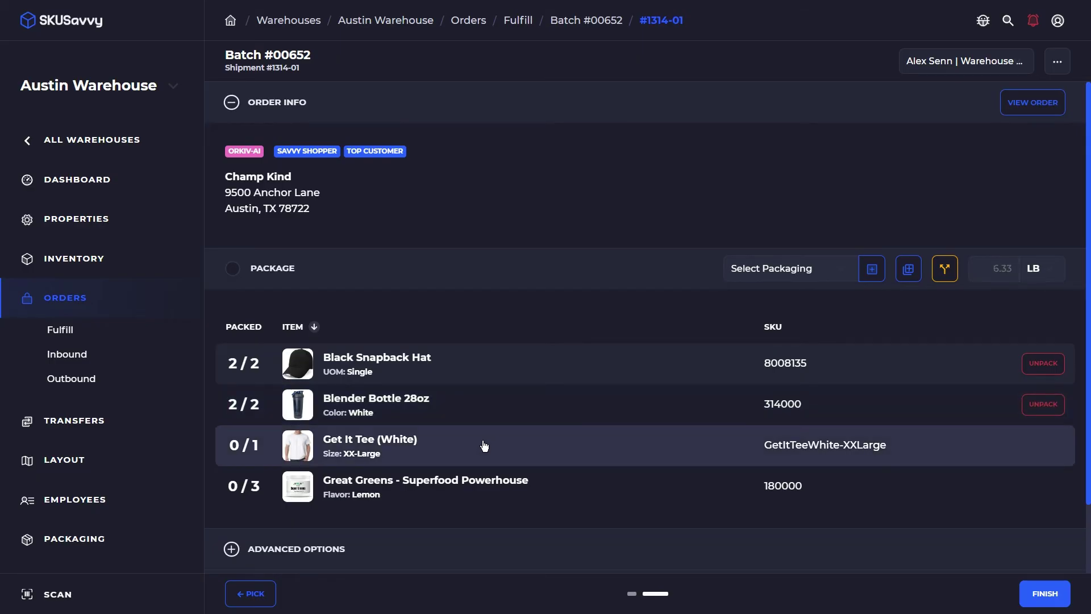
{"action": "left_click", "coordinate": [484, 445]}
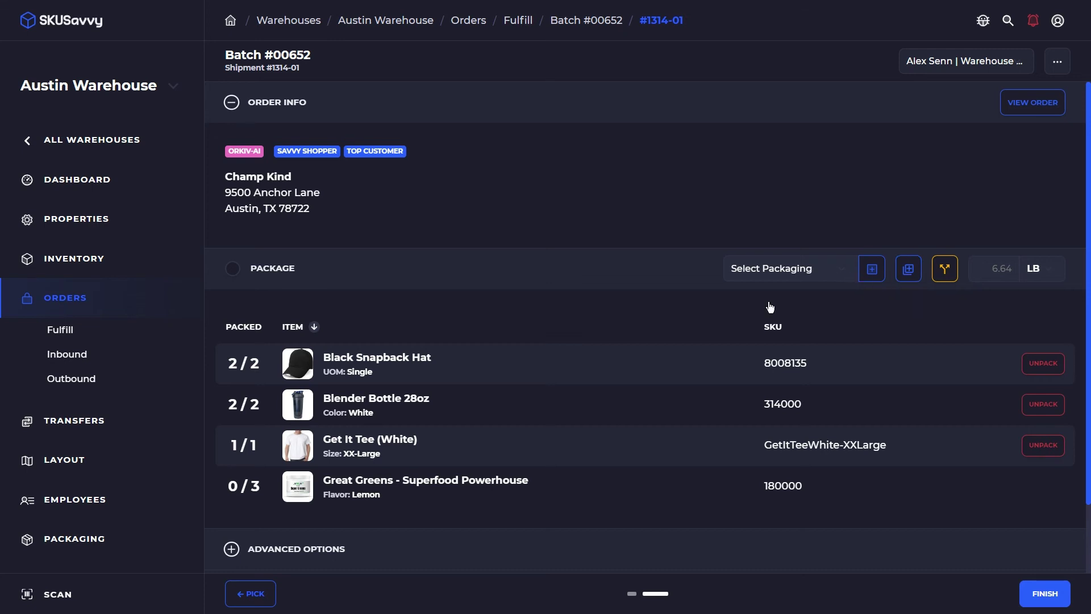
Pack the three Great Greens tubs and put the shipment in the Medium 8x4x5 in box
{"action": "left_click", "coordinate": [490, 486]}
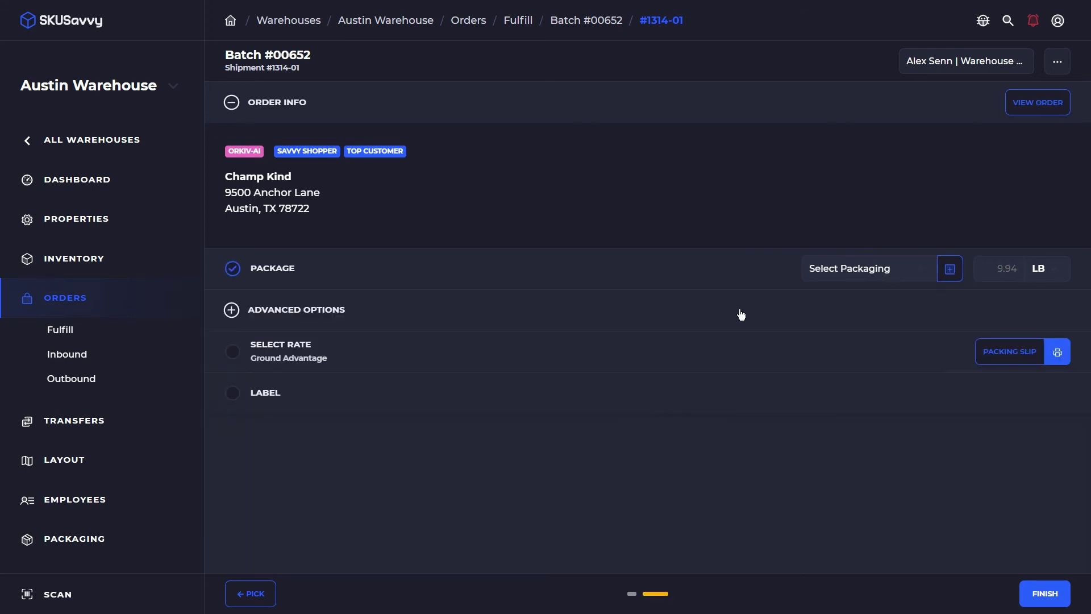
{"action": "left_click", "coordinate": [834, 274]}
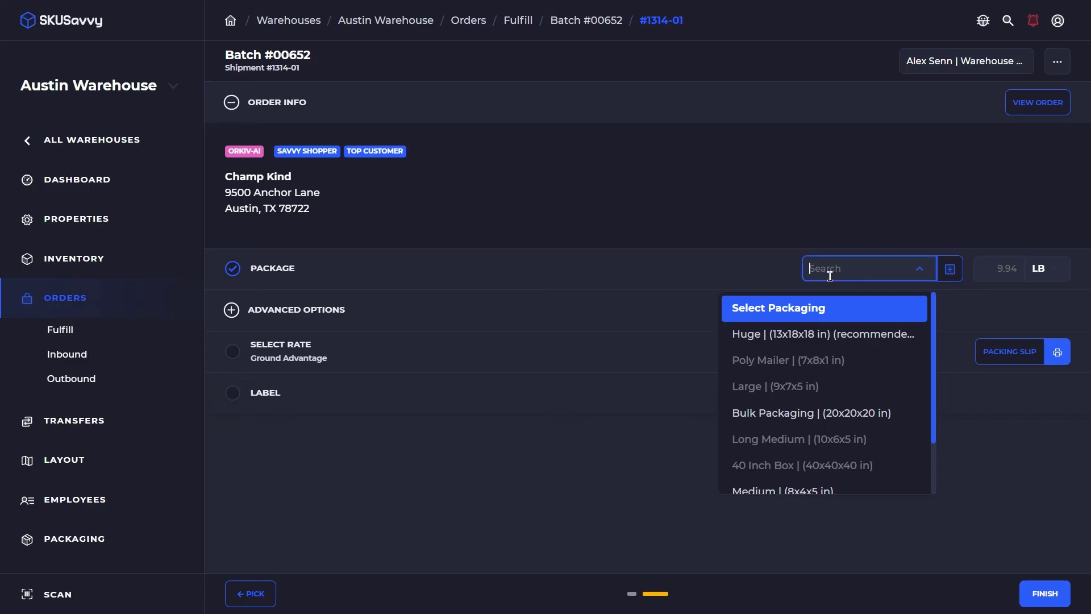
{"action": "left_click", "coordinate": [824, 342]}
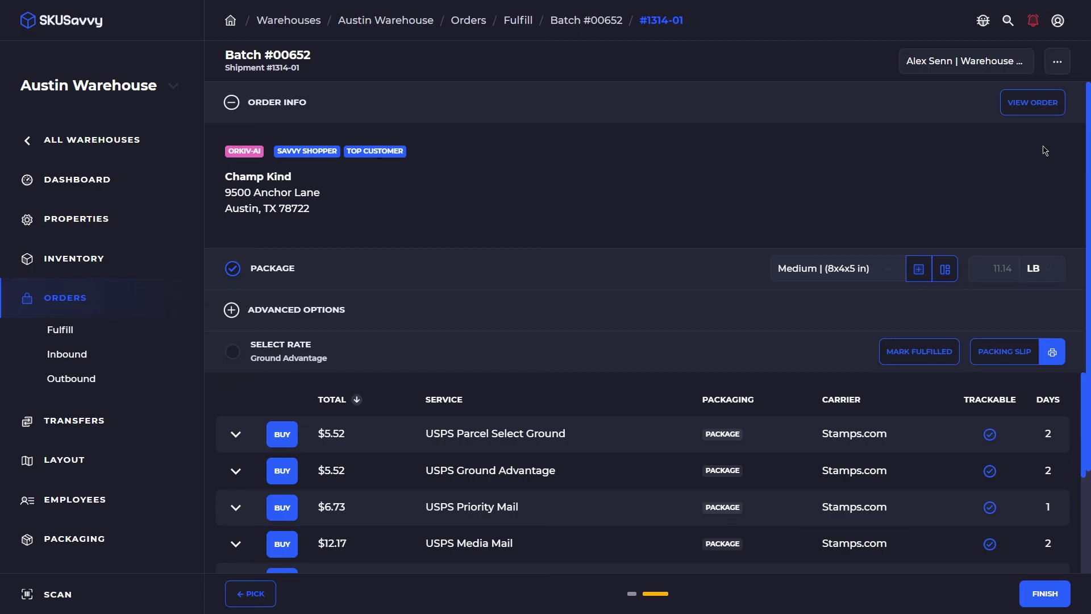
Review the batch settings and close them without changes
{"action": "left_click", "coordinate": [1057, 62]}
{"action": "scroll", "coordinate": [624, 317], "scroll_direction": "down", "scroll_amount": 3}
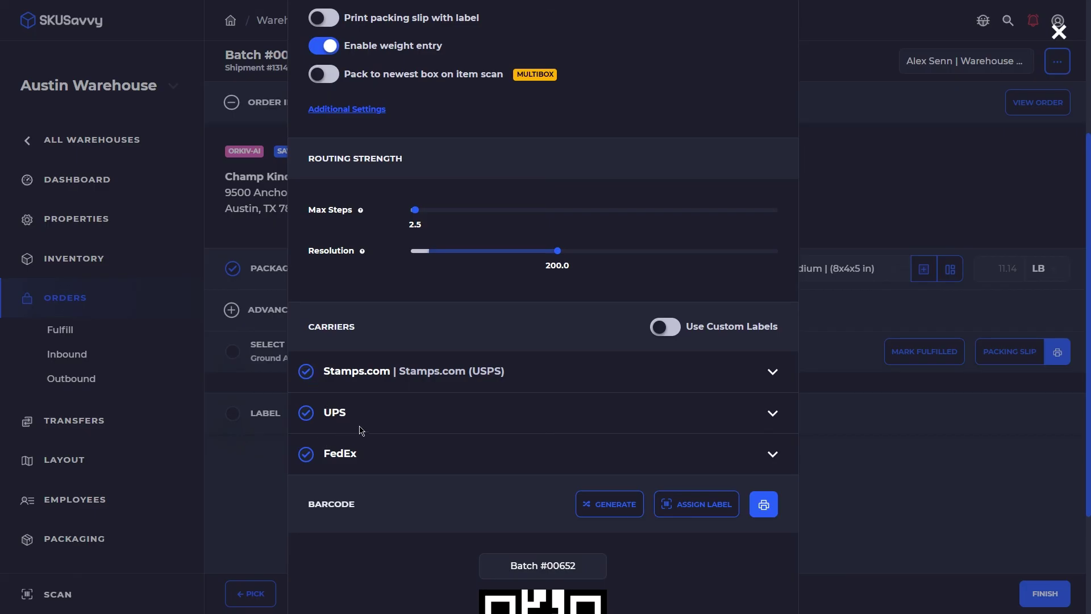
{"action": "scroll", "coordinate": [439, 413], "scroll_direction": "up", "scroll_amount": 1}
{"action": "scroll", "coordinate": [438, 413], "scroll_direction": "up", "scroll_amount": 2}
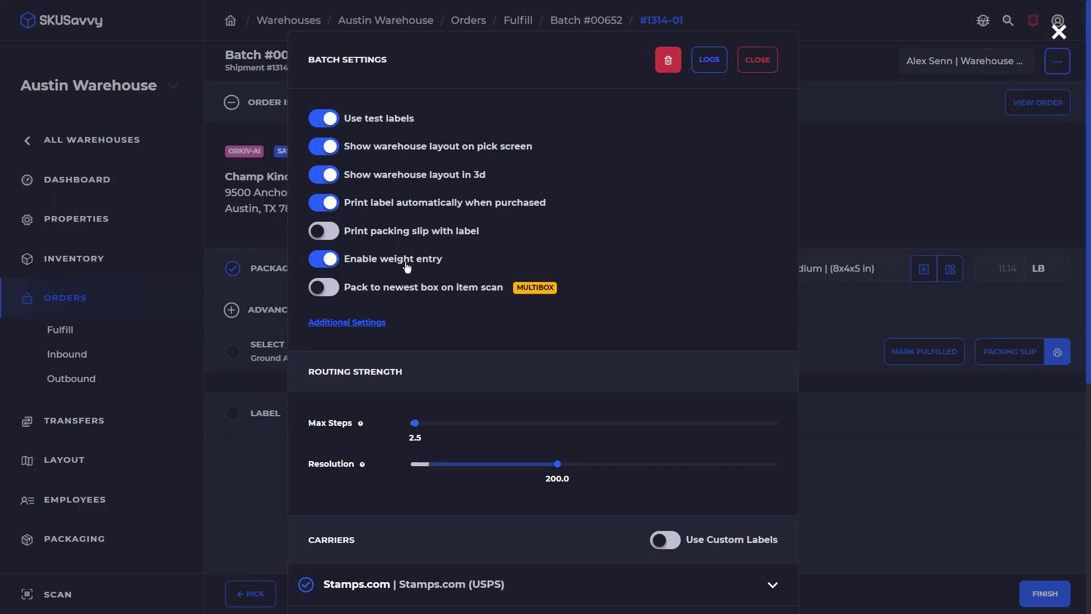
{"action": "left_click", "coordinate": [856, 172]}
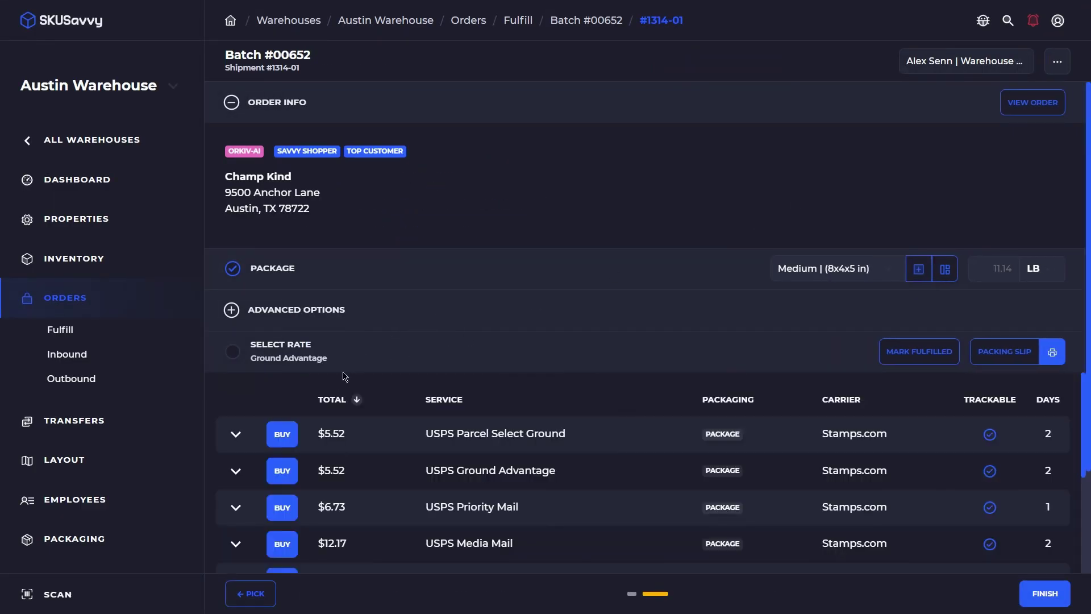
Buy the $5.52 USPS Parcel Select Ground label and dismiss the print preview
{"action": "left_click", "coordinate": [284, 439]}
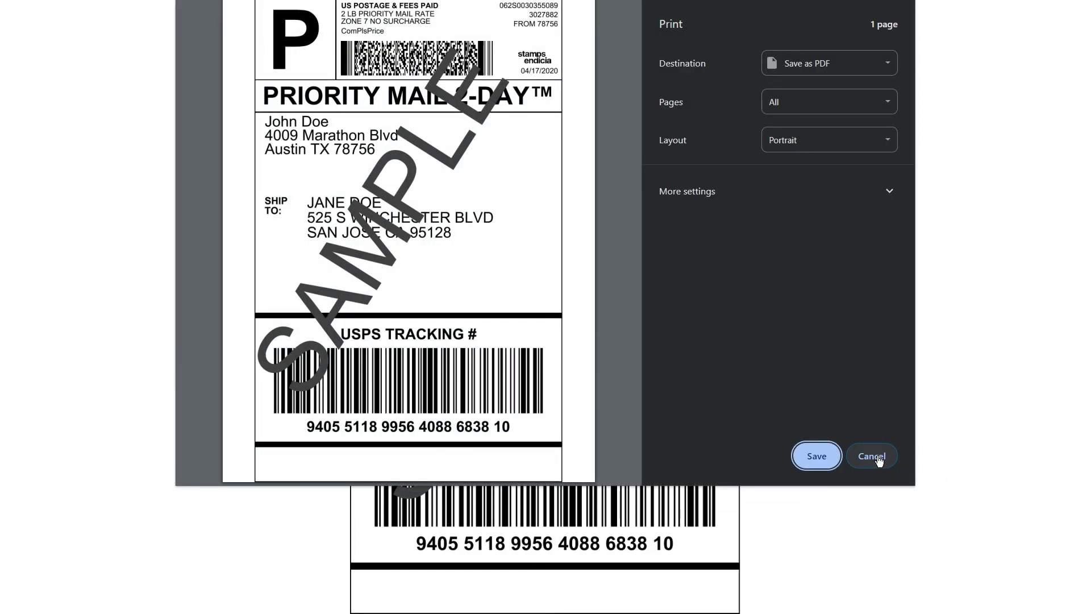
{"action": "left_click", "coordinate": [878, 457]}
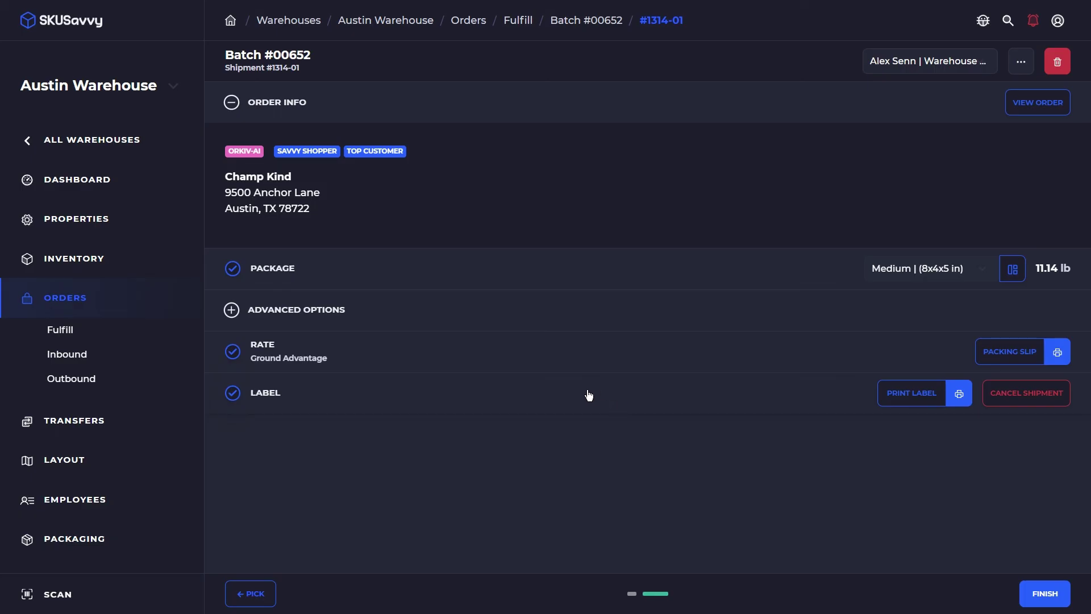